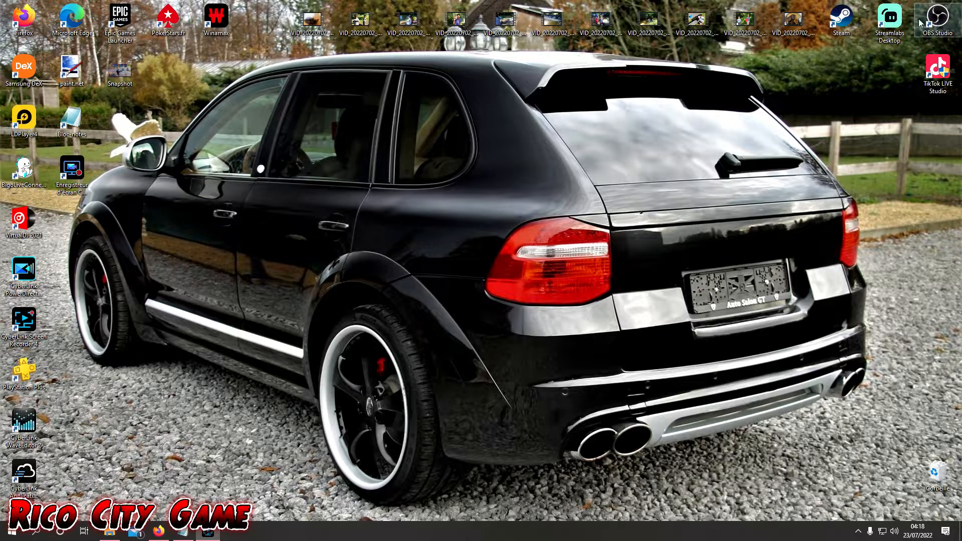
- Switch to Firefox and open the Streamlabs website at streamlabs.com
{"action": "left_click", "coordinate": [159, 532]}
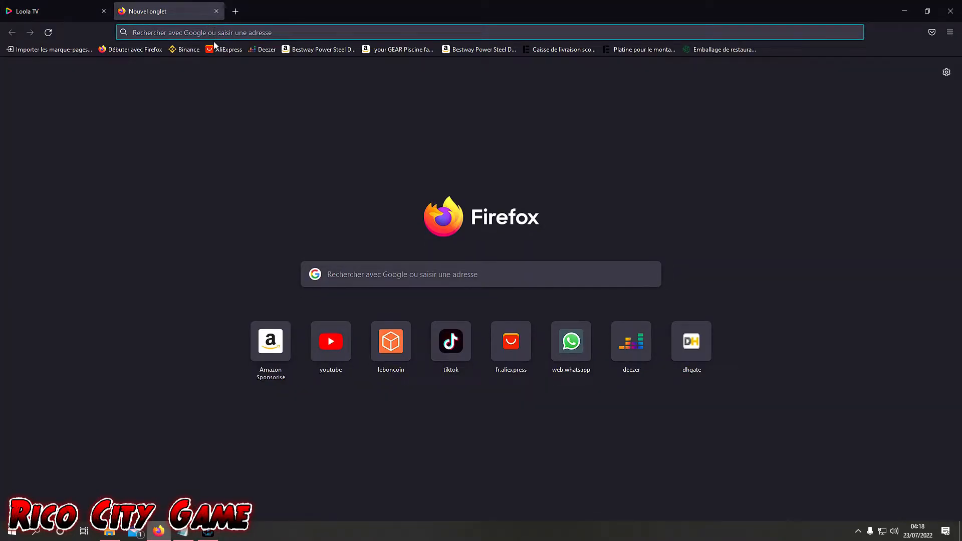
{"action": "type", "text": "streamlabs.com/"}
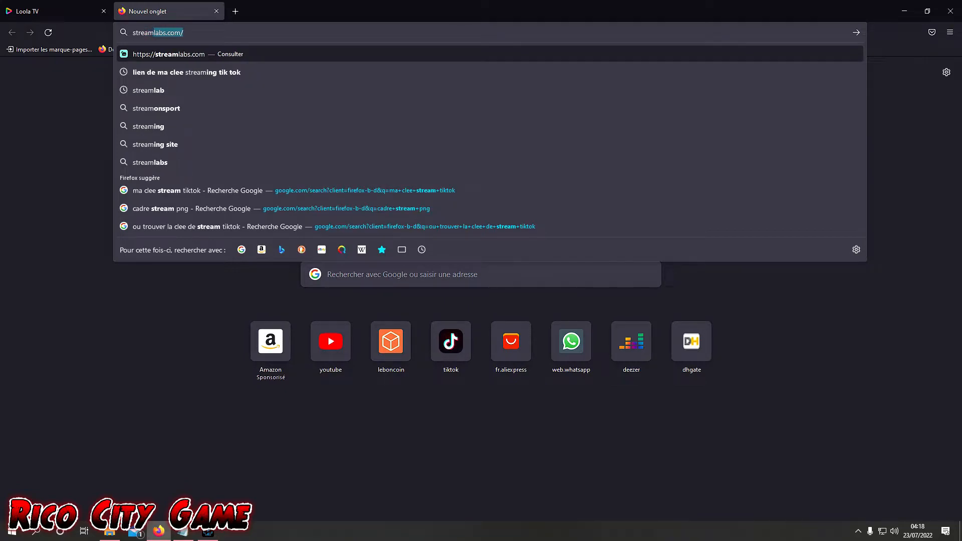
{"action": "key", "text": "Return"}
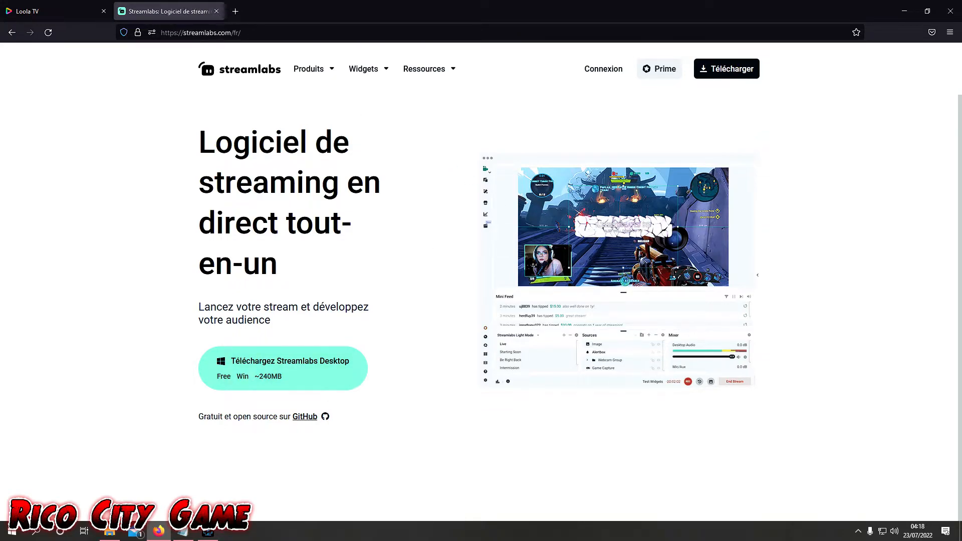
- Search the web for obsstudio, look over the OBS Studio download page on obsproject.com, and close its tab
{"action": "left_click", "coordinate": [213, 33]}
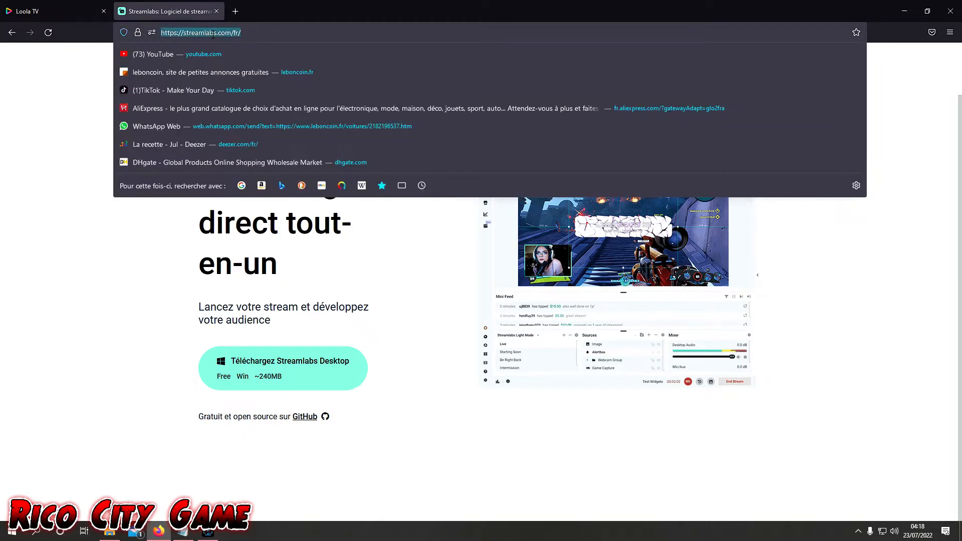
{"action": "type", "text": "obs"}
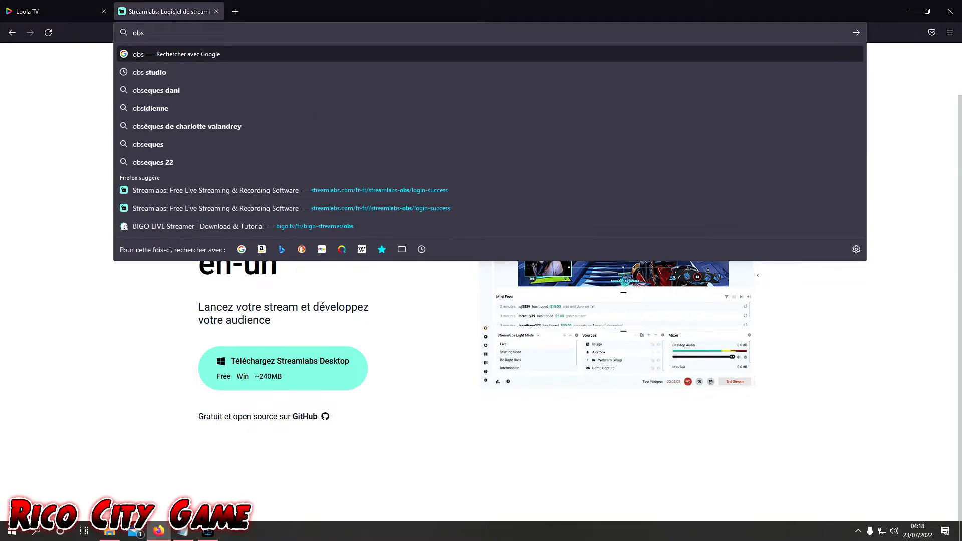
{"action": "type", "text": "studio"}
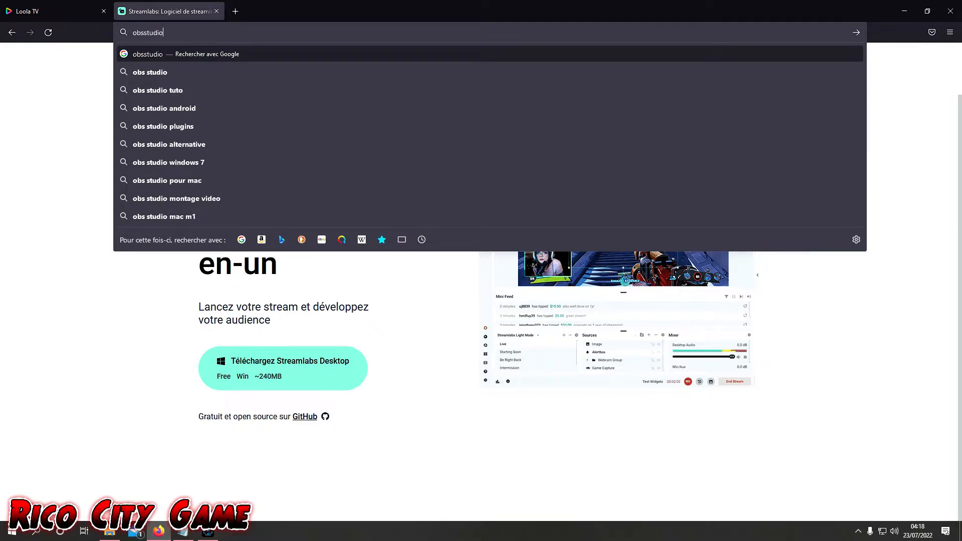
{"action": "key", "text": "Return"}
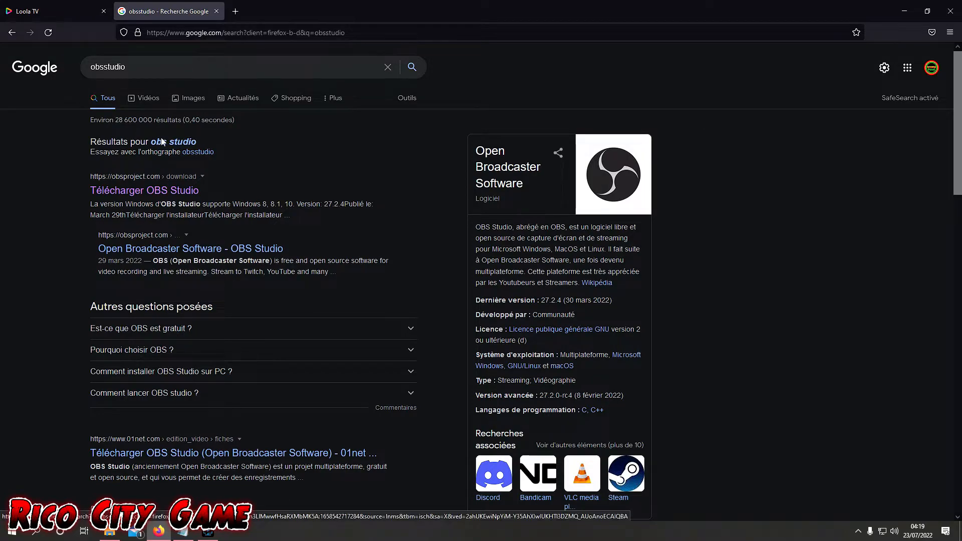
{"action": "left_click", "coordinate": [156, 193]}
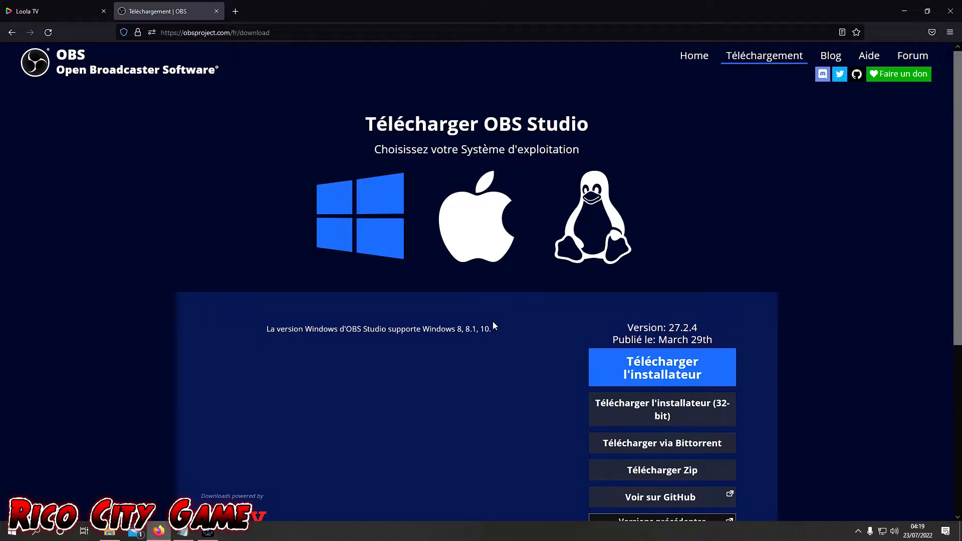
{"action": "scroll", "coordinate": [492, 320], "scroll_direction": "down", "scroll_amount": 1}
{"action": "scroll", "coordinate": [283, 226], "scroll_direction": "up", "scroll_amount": 1}
{"action": "left_click", "coordinate": [216, 12]}
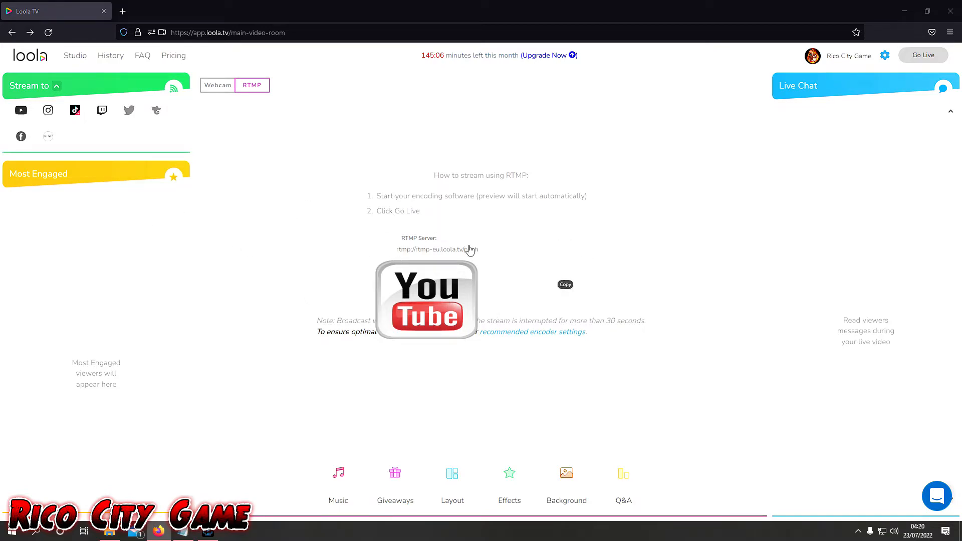
- Launch Streamlabs Desktop from the desktop and check TikTok's connection among the stream destinations in the settings
{"action": "left_click", "coordinate": [904, 8]}
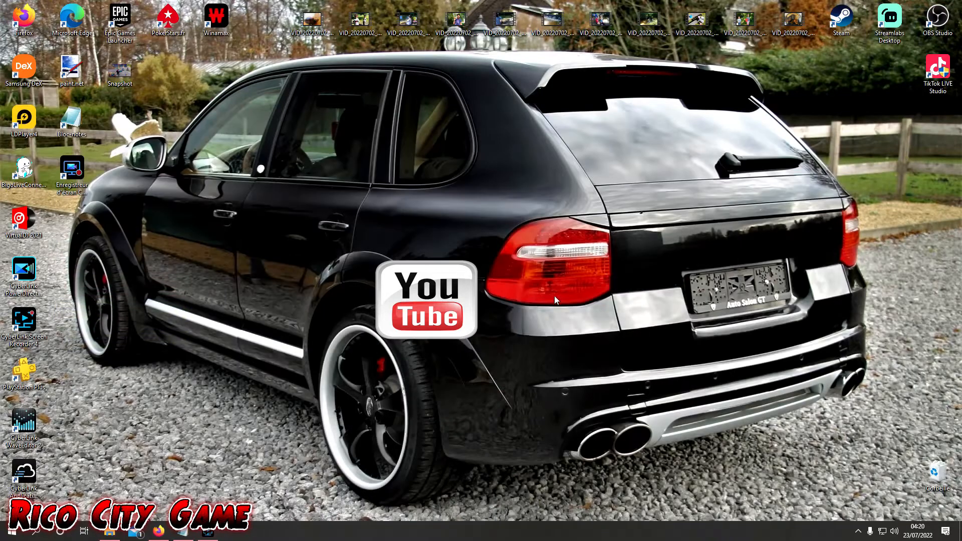
{"action": "double_click", "coordinate": [880, 22]}
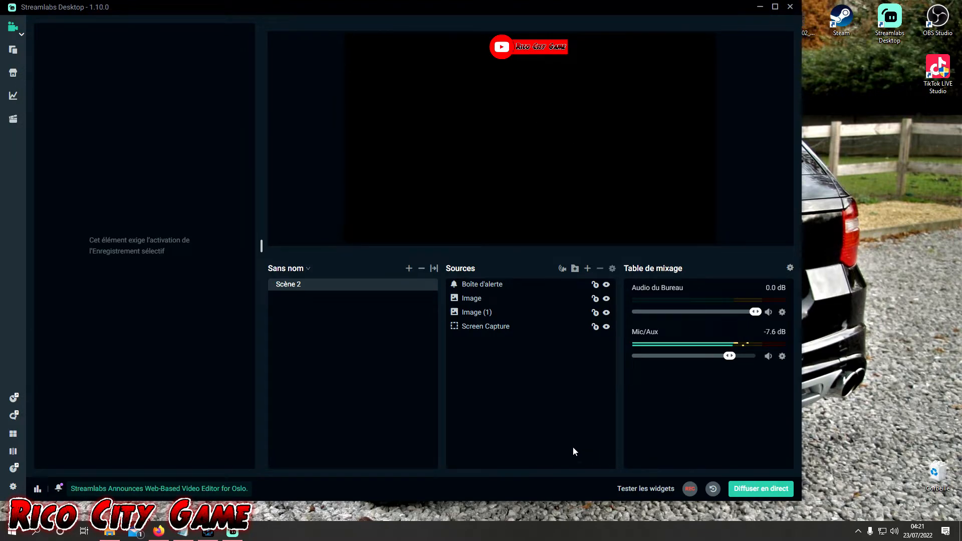
{"action": "left_click", "coordinate": [12, 486]}
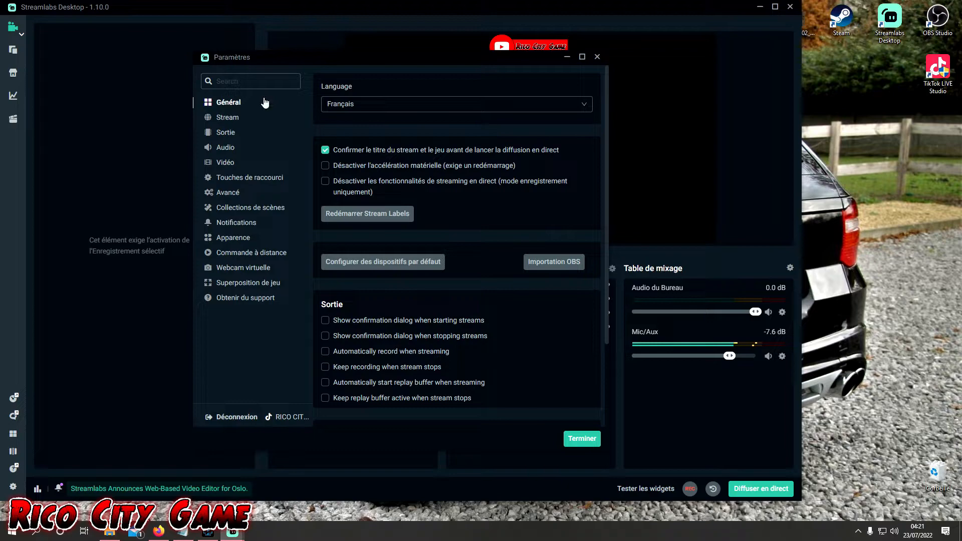
{"action": "left_click", "coordinate": [235, 120]}
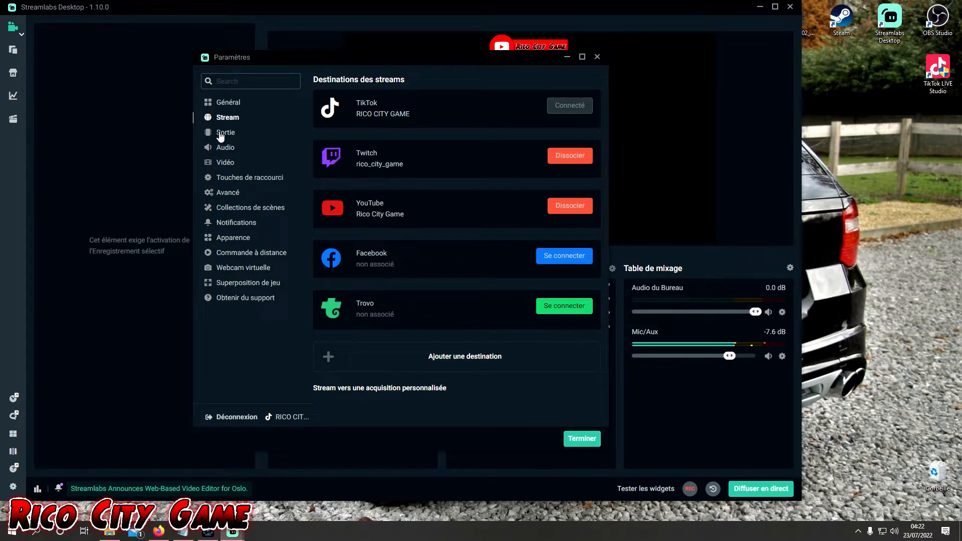
{"action": "mouse_move", "coordinate": [570, 109]}
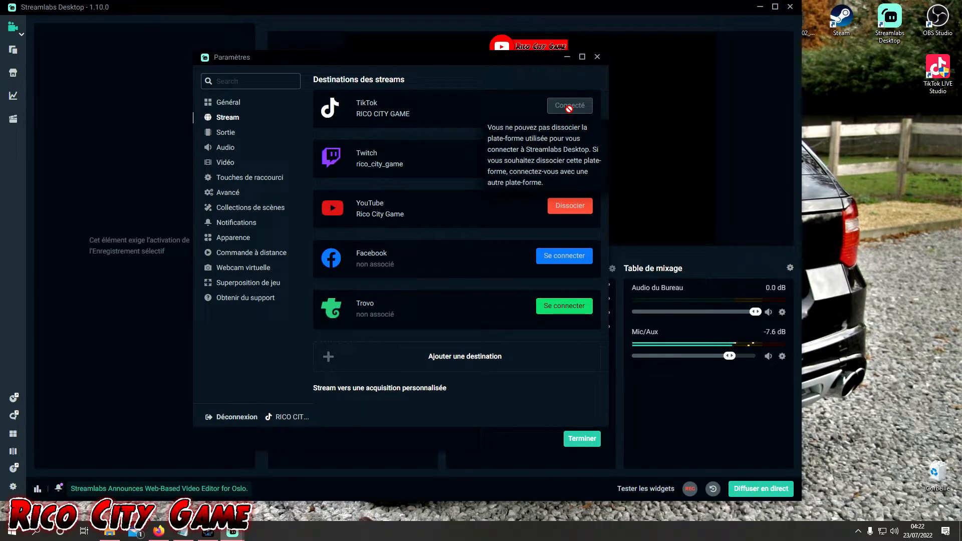
- Review the output, audio and video settings in Streamlabs Desktop and close the settings
{"action": "left_click", "coordinate": [229, 135]}
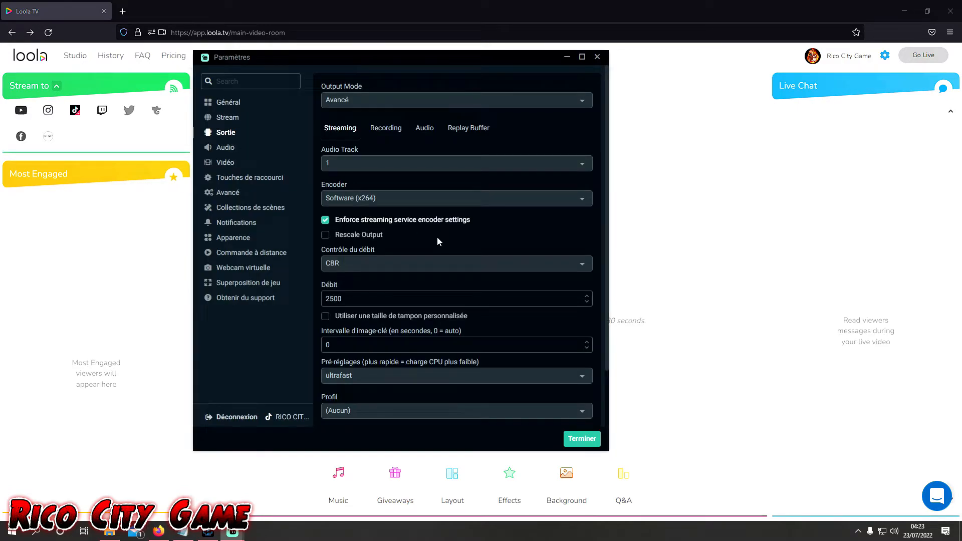
{"action": "scroll", "coordinate": [437, 236], "scroll_direction": "down", "scroll_amount": 2}
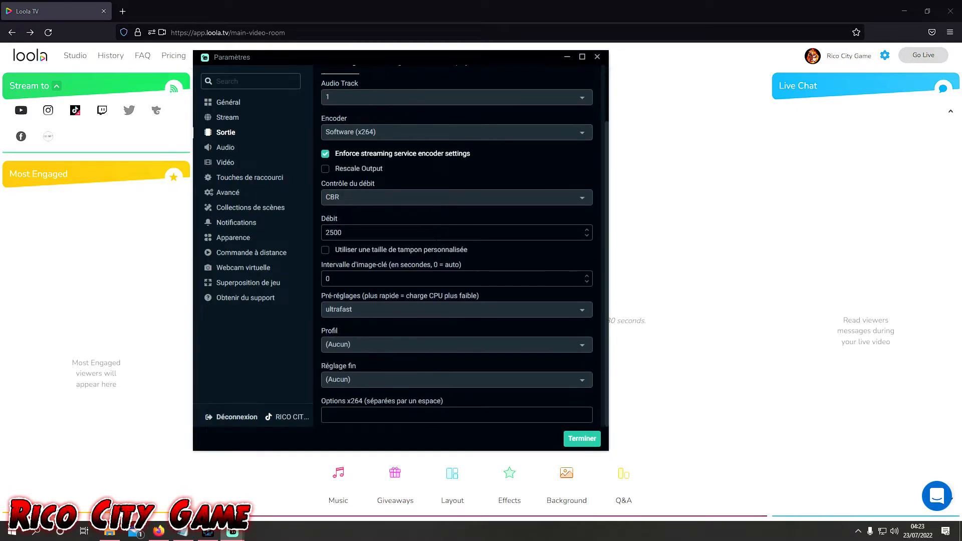
{"action": "left_click", "coordinate": [226, 150]}
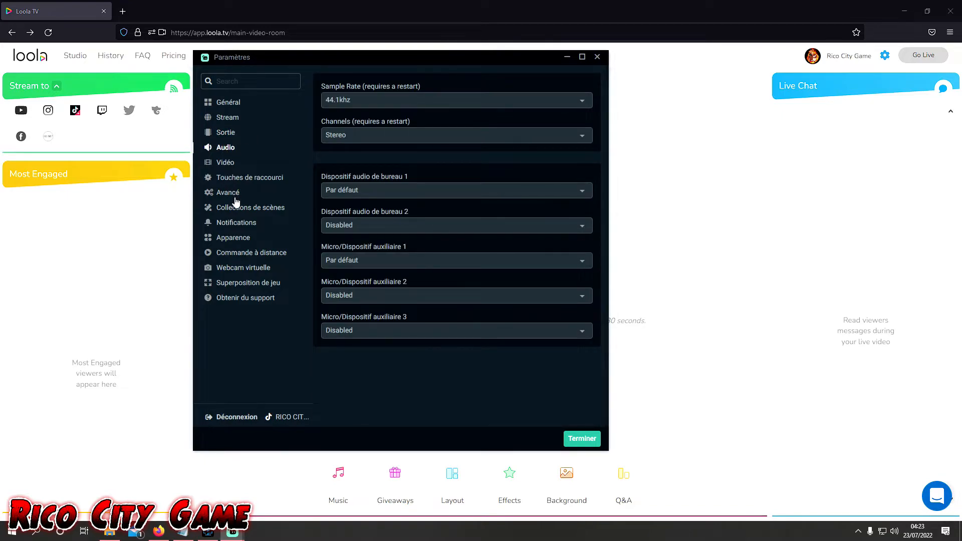
{"action": "left_click", "coordinate": [227, 163]}
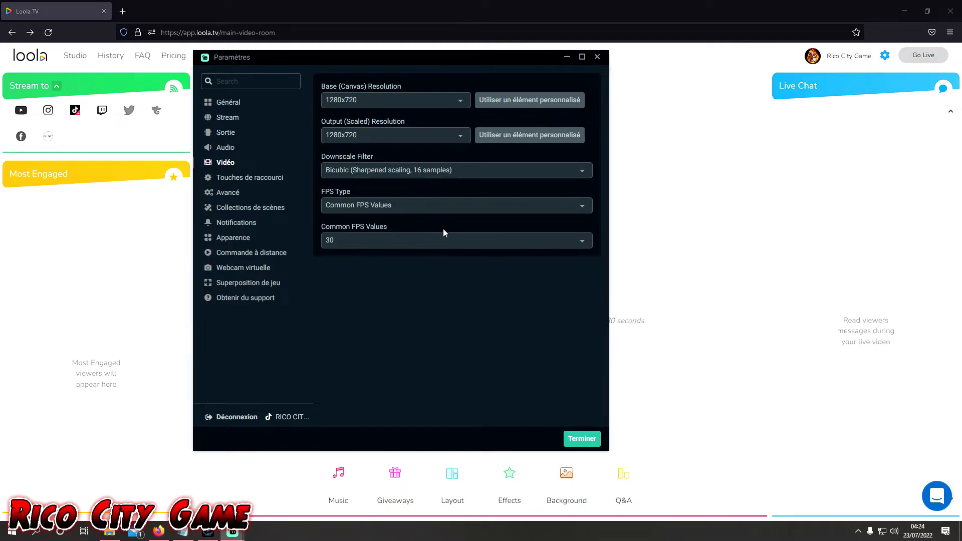
{"action": "left_click", "coordinate": [576, 438]}
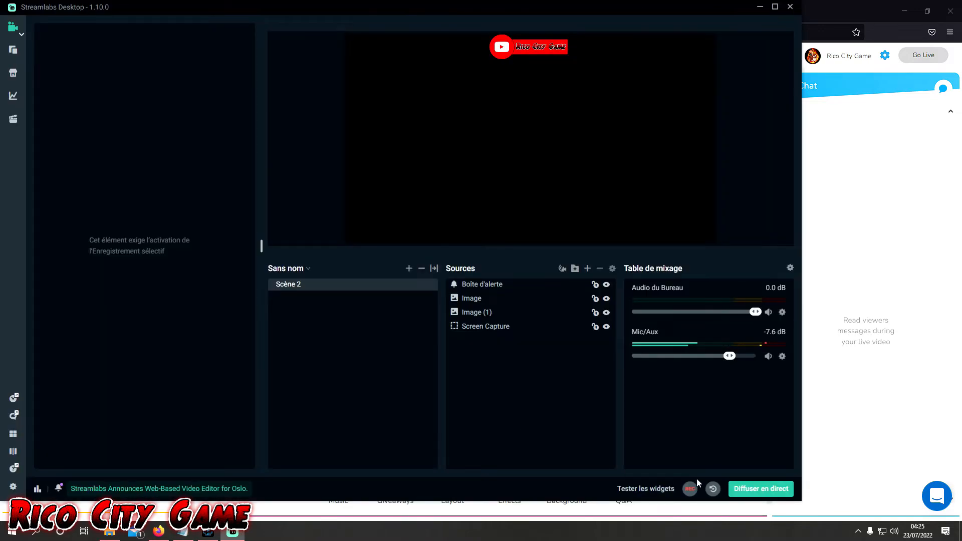
- Open the live broadcast setup and enter Loola's RTMP server address, rtmp://rtmp-eu.loola.tv/push, as the TikTok server URL
{"action": "left_click", "coordinate": [783, 491]}
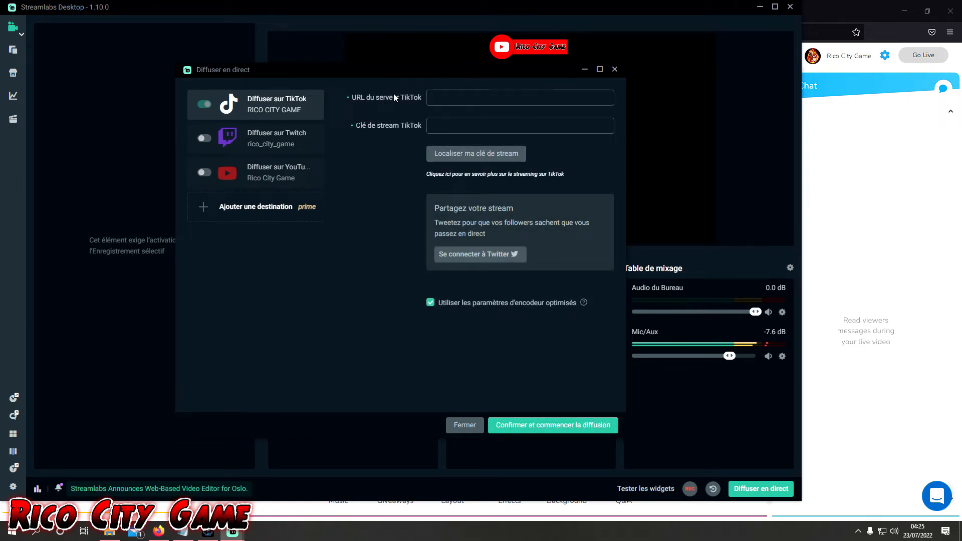
{"action": "left_click", "coordinate": [448, 95]}
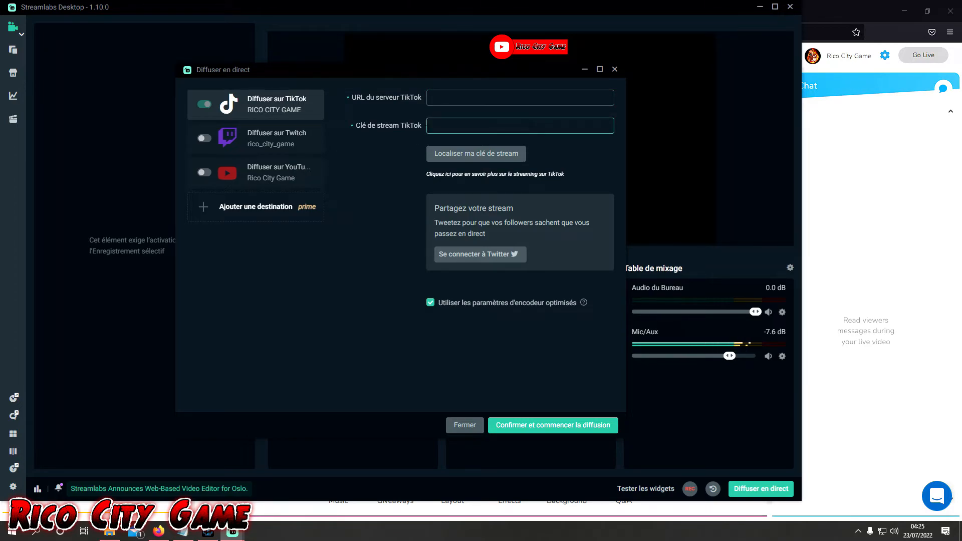
{"action": "left_click", "coordinate": [827, 168]}
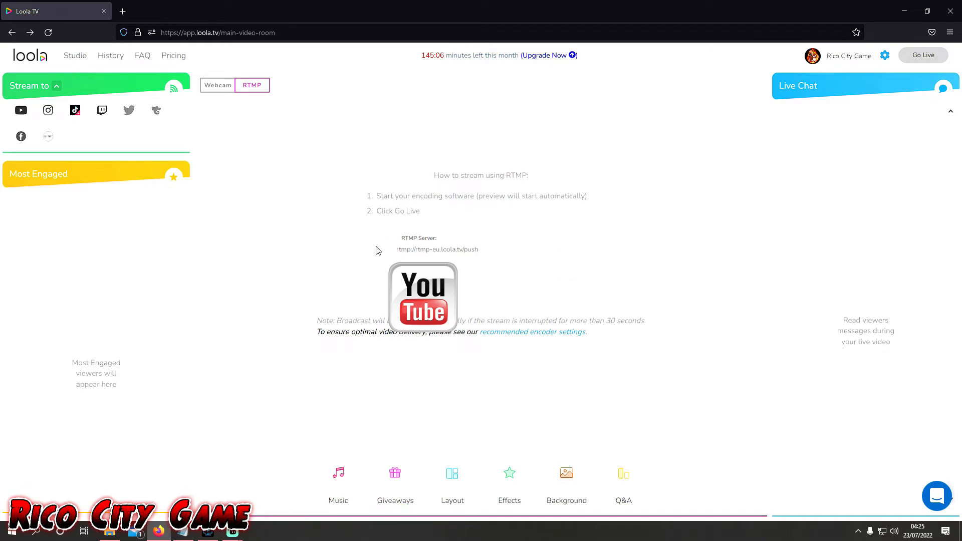
{"action": "mouse_move", "coordinate": [565, 251]}
{"action": "mouse_move", "coordinate": [232, 531]}
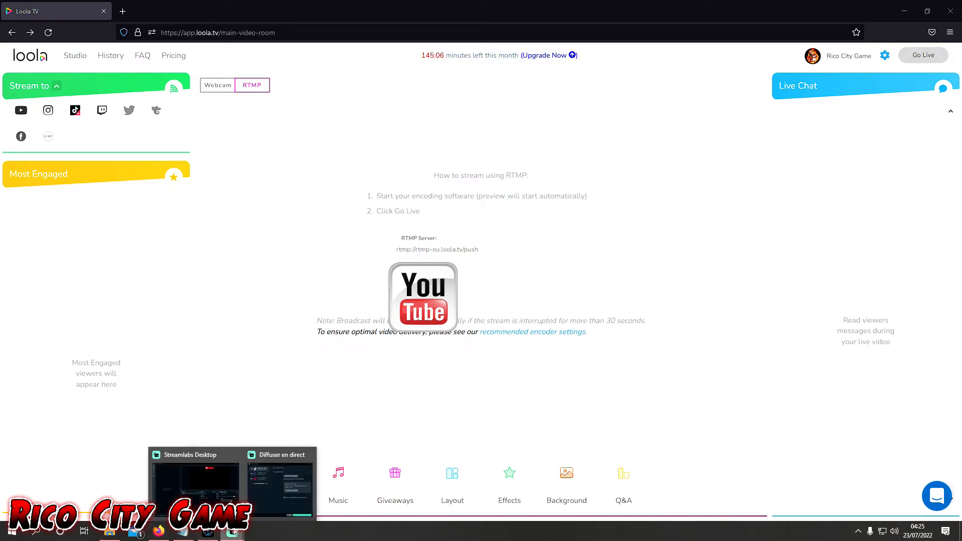
{"action": "left_click", "coordinate": [278, 495]}
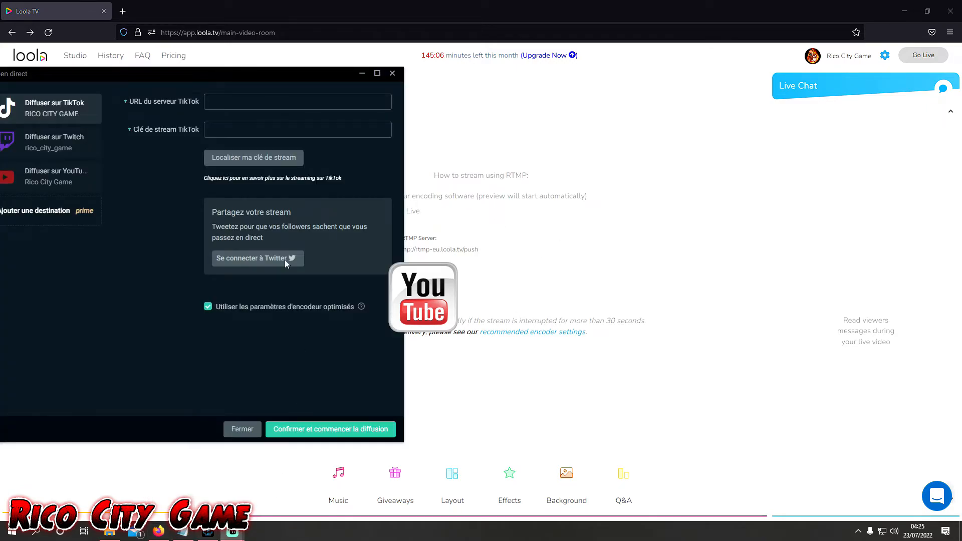
{"action": "right_click", "coordinate": [234, 101]}
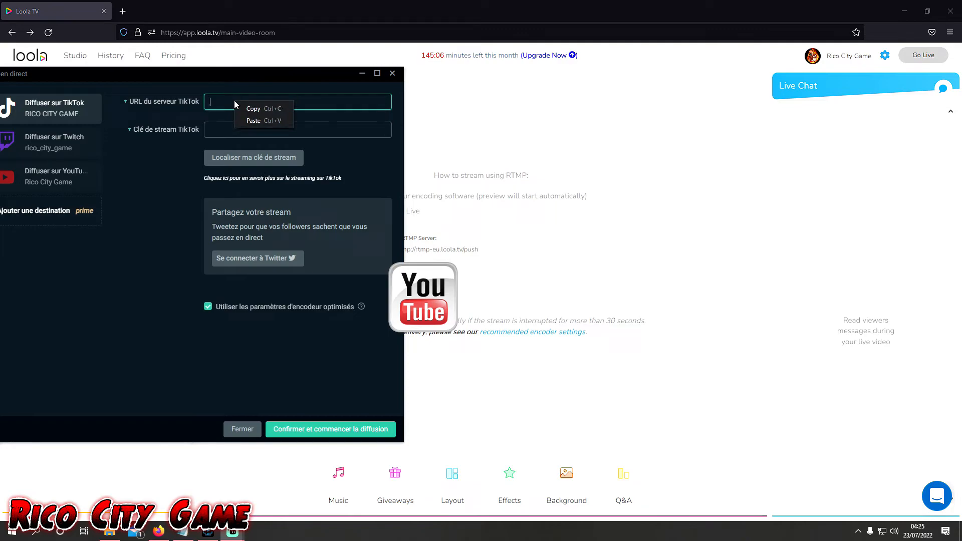
{"action": "left_click", "coordinate": [258, 121]}
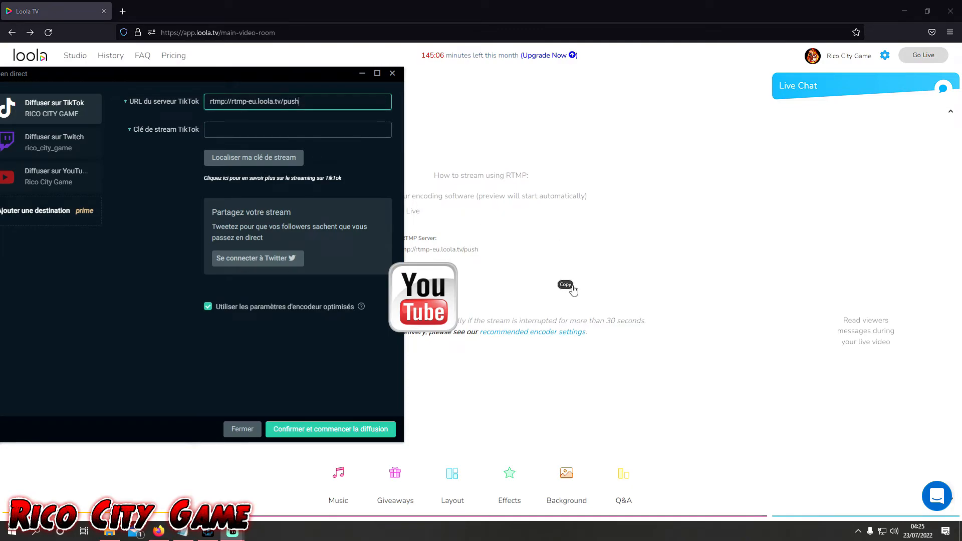
- Copy the stream key from Loola into the TikTok stream key field and start broadcasting from Streamlabs Desktop
{"action": "left_click", "coordinate": [571, 288]}
{"action": "mouse_move", "coordinate": [232, 531]}
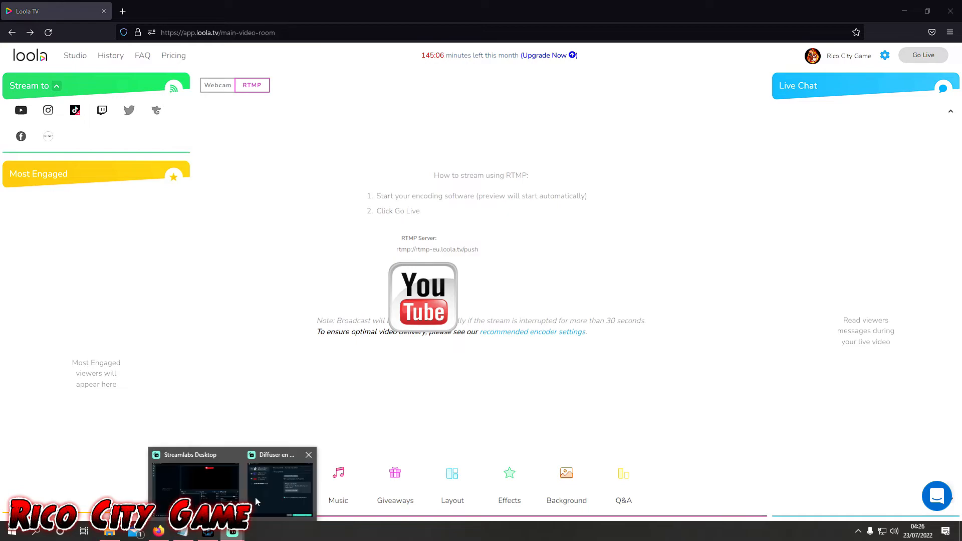
{"action": "left_click", "coordinate": [285, 495]}
{"action": "left_click", "coordinate": [261, 130]}
{"action": "right_click", "coordinate": [261, 131]}
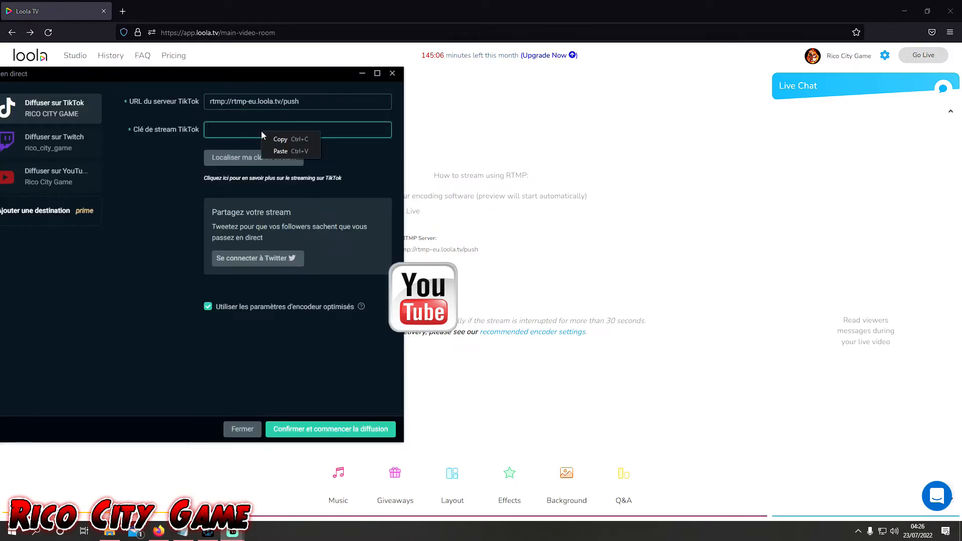
{"action": "left_click", "coordinate": [292, 152]}
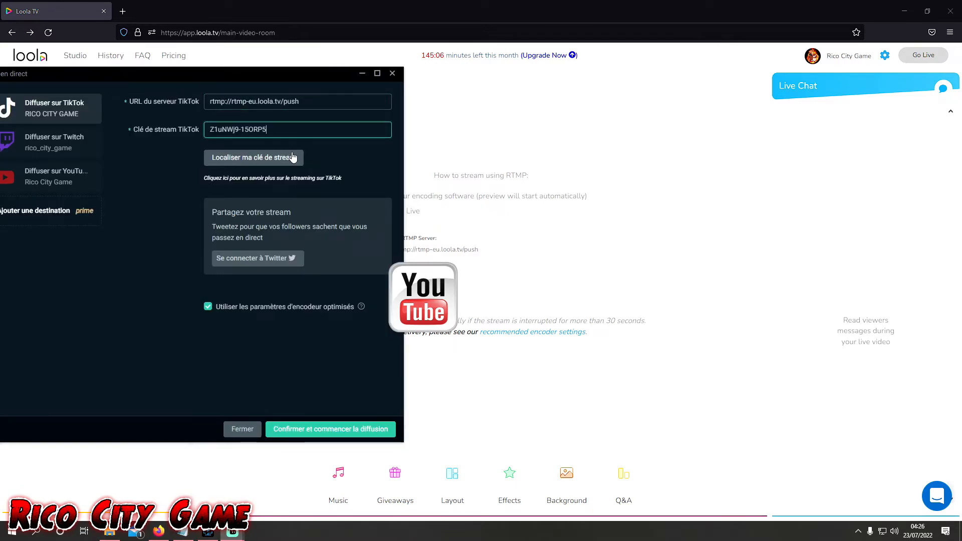
{"action": "left_click", "coordinate": [315, 430]}
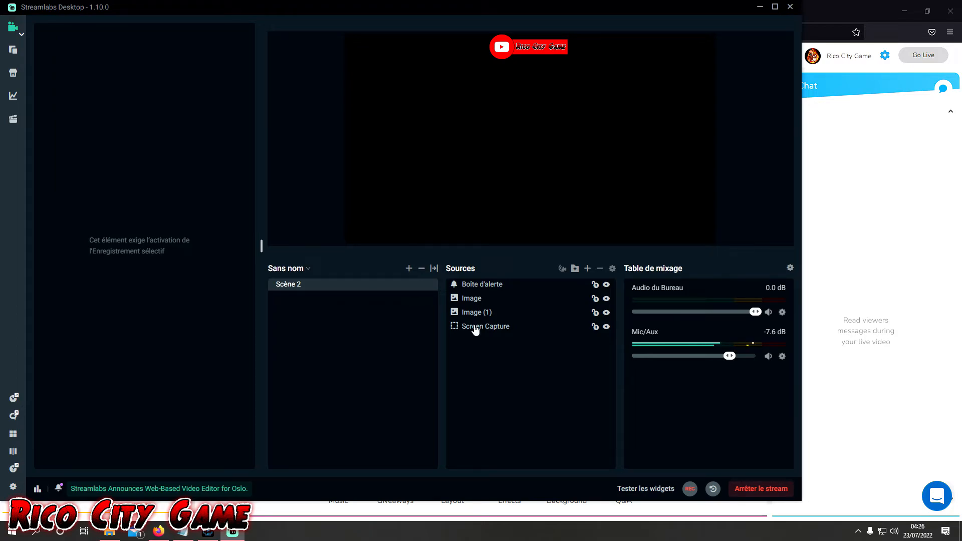
- Select the Screen Capture source in Streamlabs Desktop, then return to Loola and start the live broadcast
{"action": "left_click", "coordinate": [502, 331]}
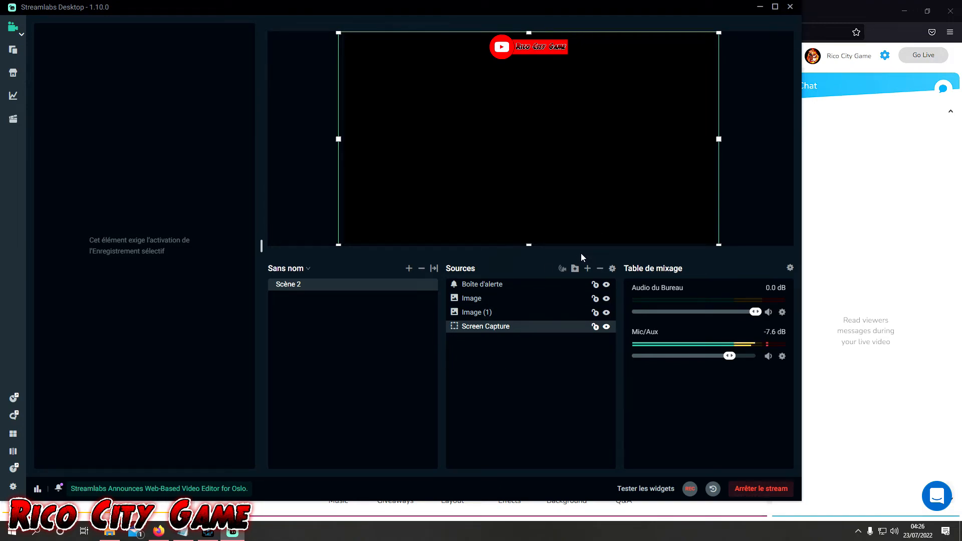
{"action": "left_click", "coordinate": [761, 8]}
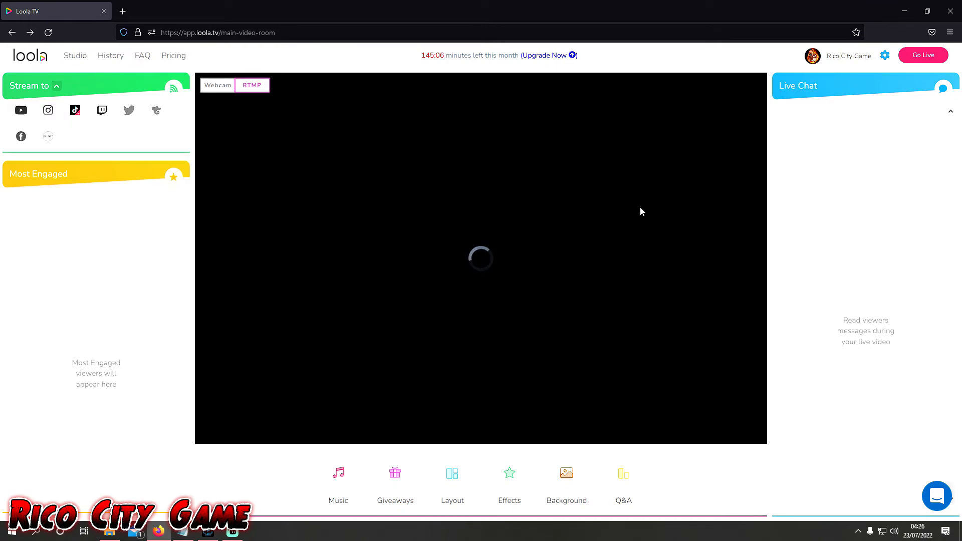
{"action": "left_click", "coordinate": [921, 55]}
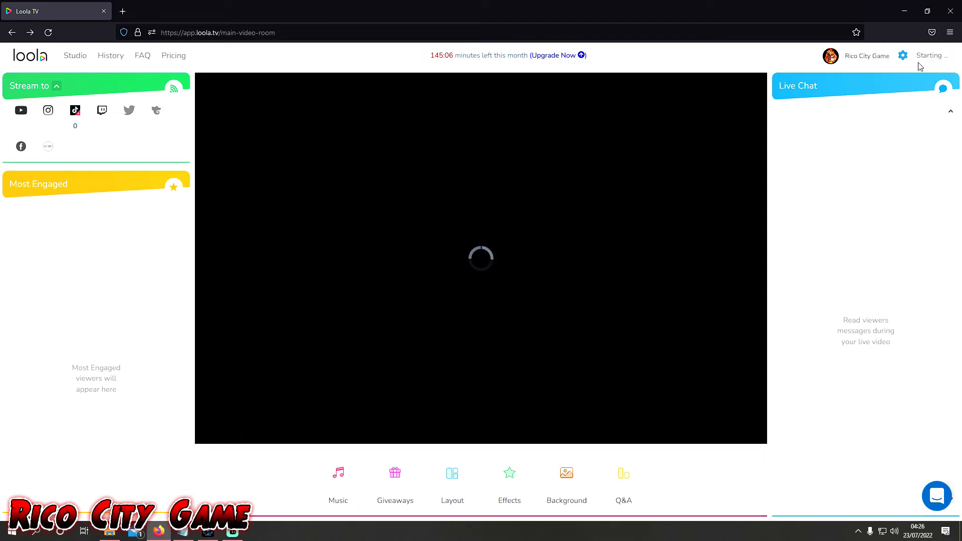